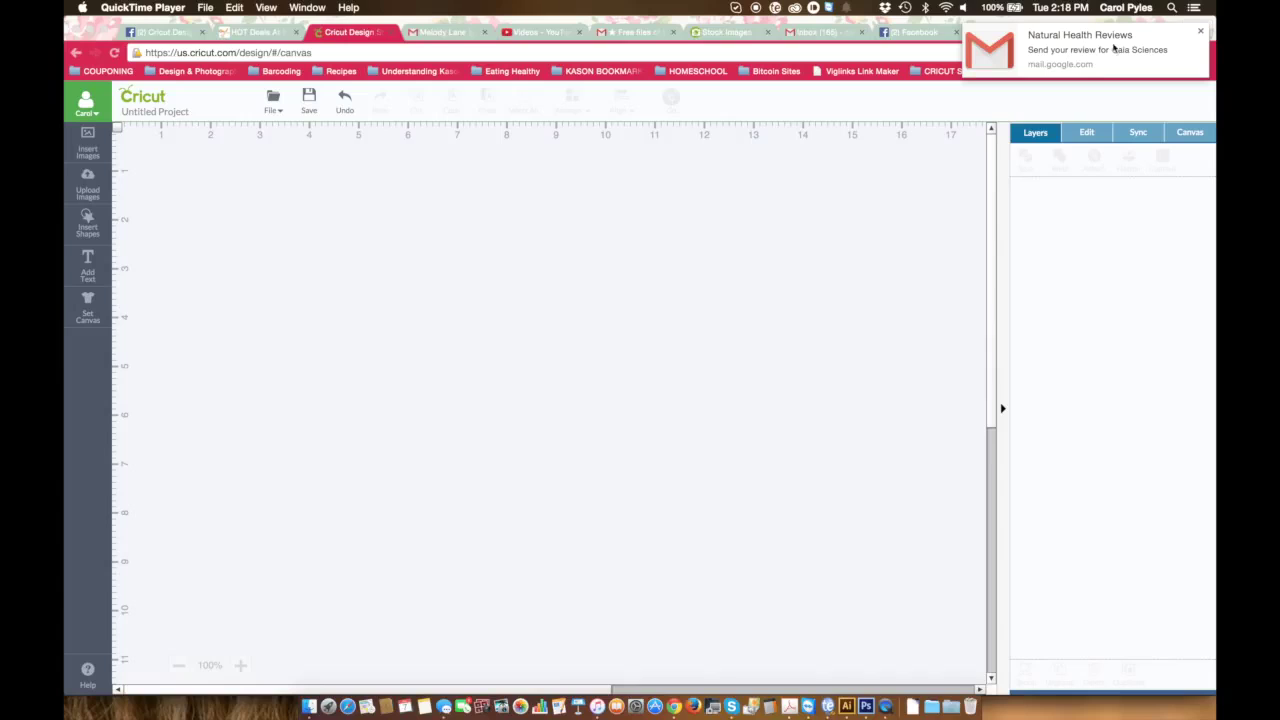
# - Add the text 'Your Invited' to the canvas and nudge it up and to the right
pyautogui.click(1200, 32)
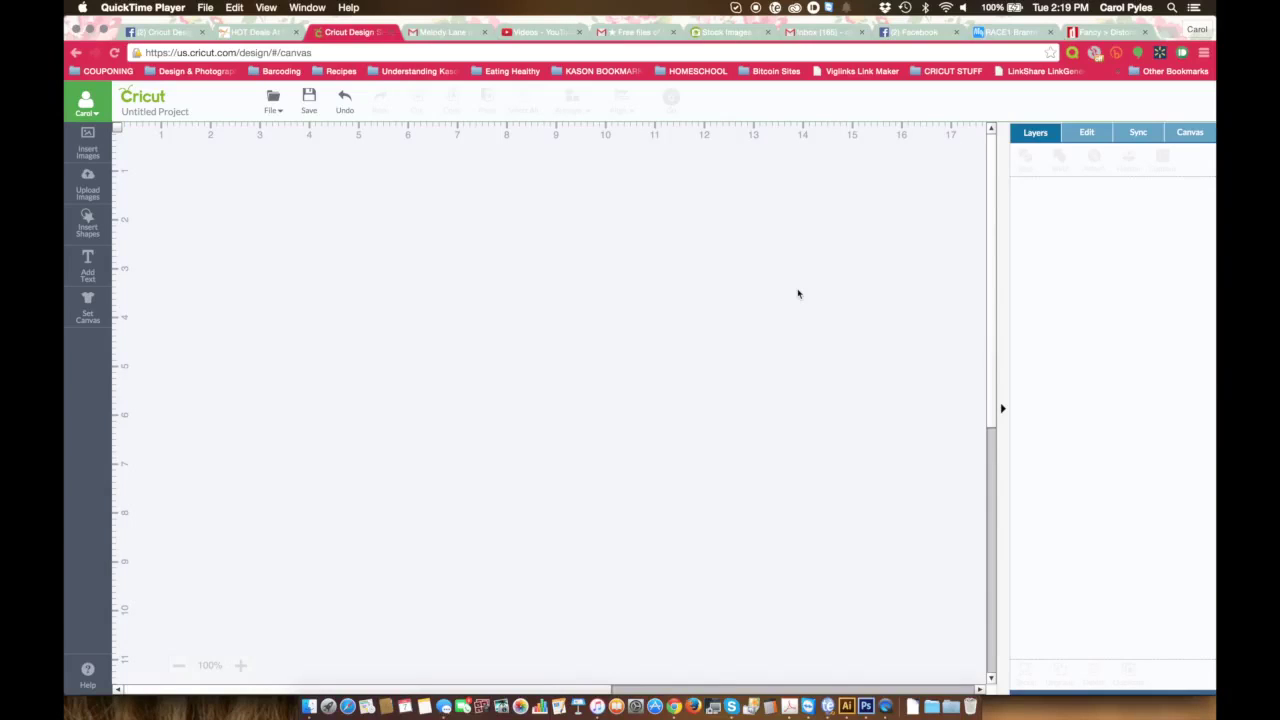
pyautogui.click(88, 264)
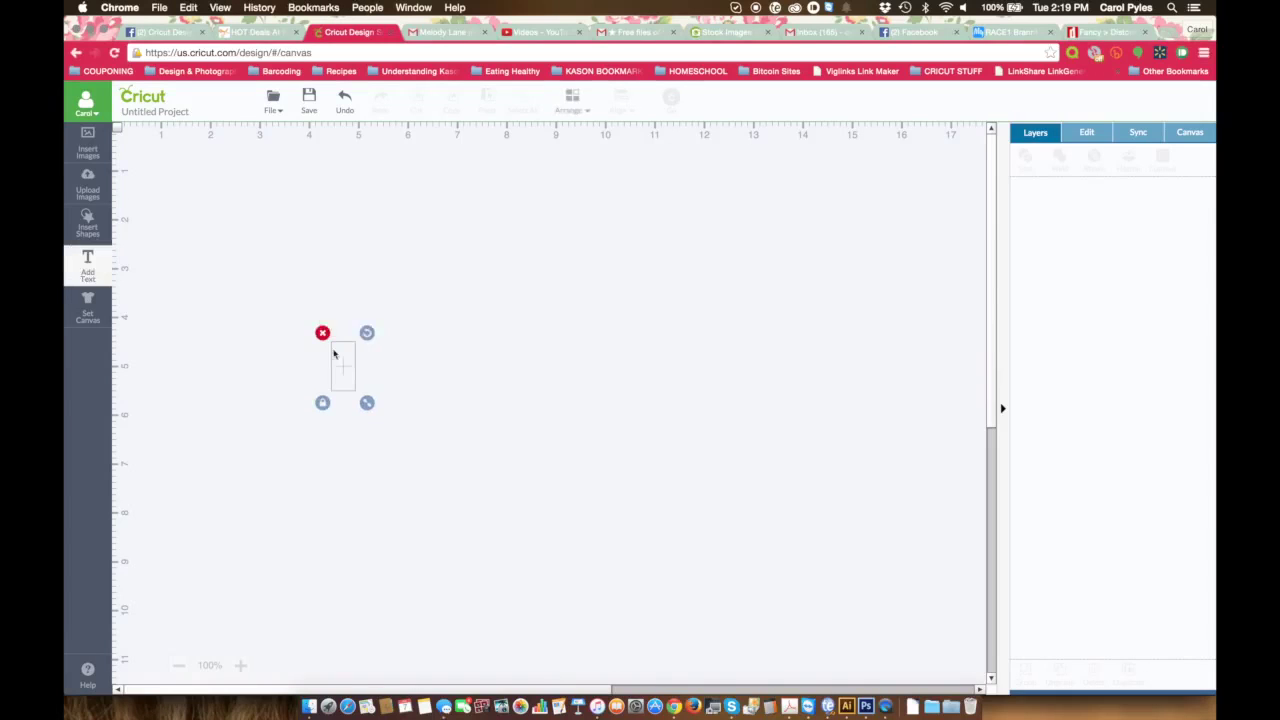
pyautogui.write('Your')
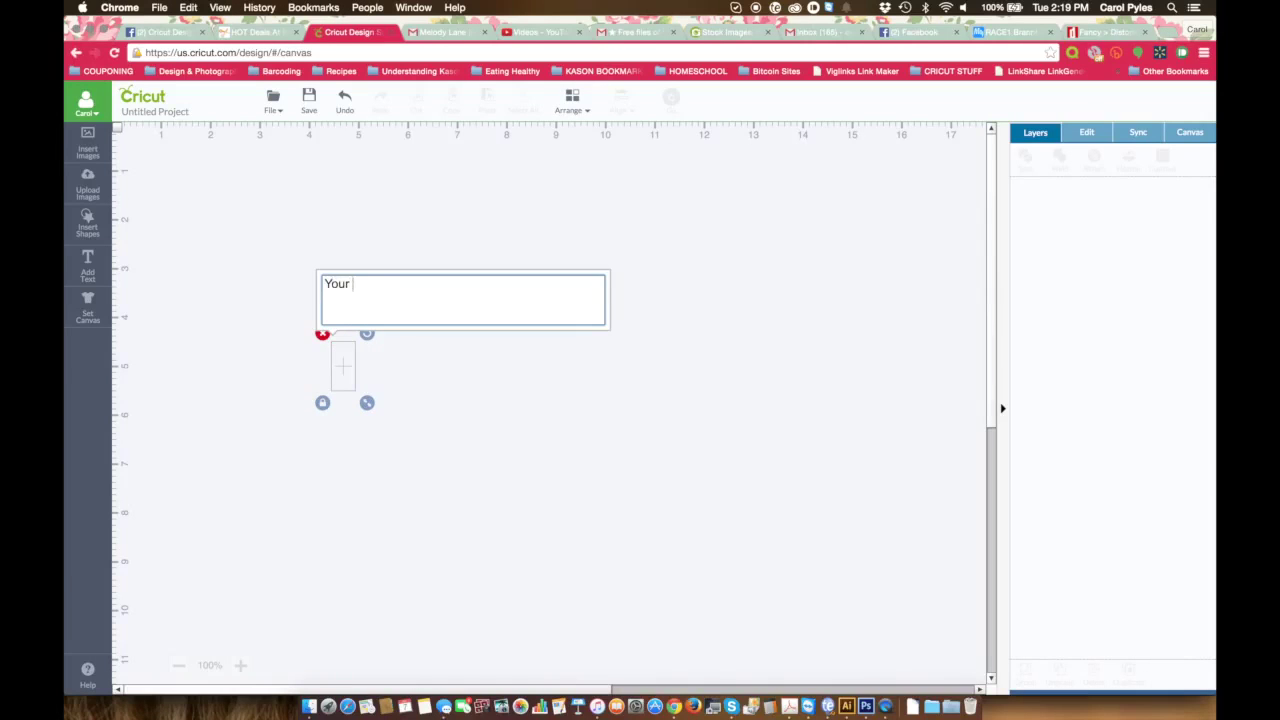
pyautogui.write(' Invited')
pyautogui.click(254, 329)
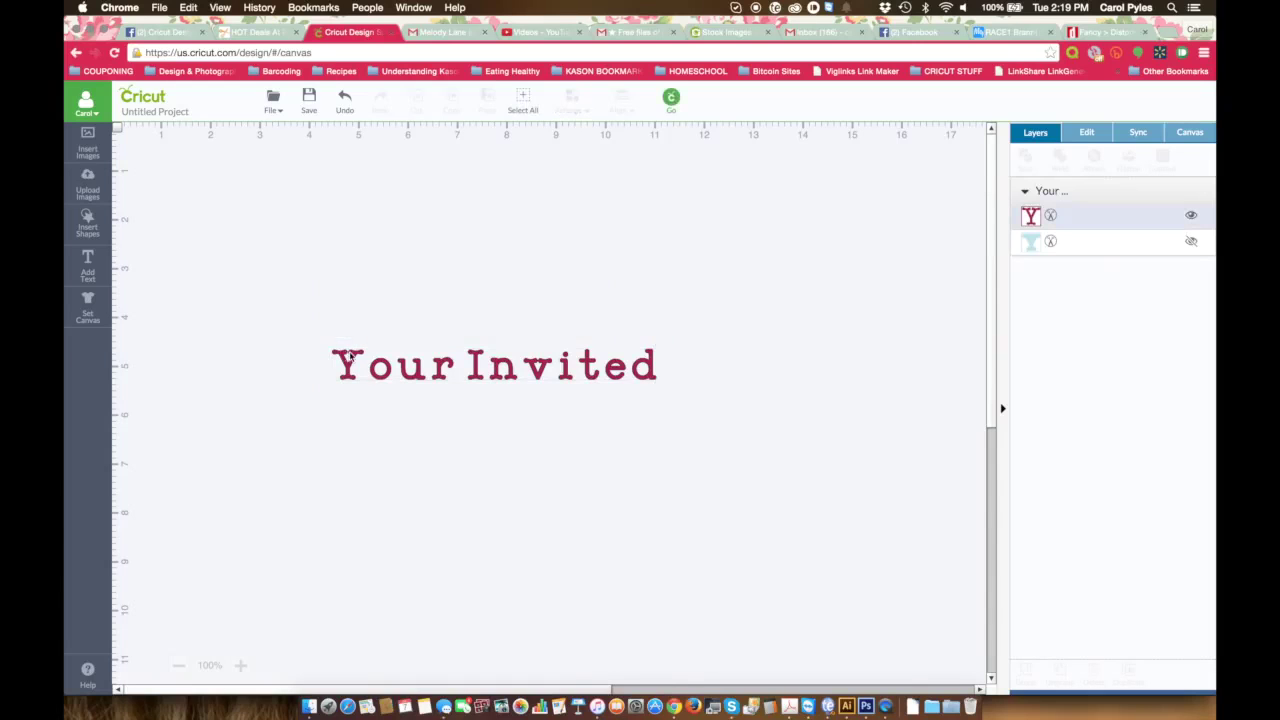
pyautogui.moveTo(403, 372); pyautogui.dragTo(441, 324)
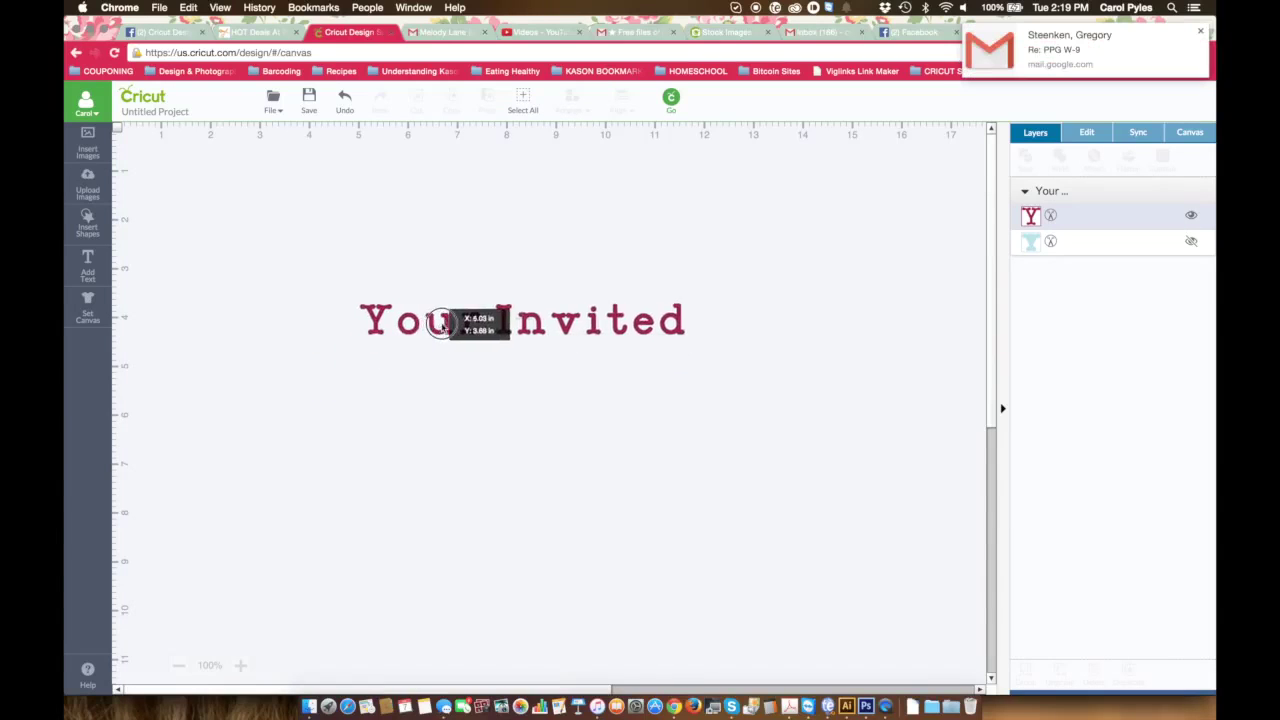
pyautogui.click(1200, 32)
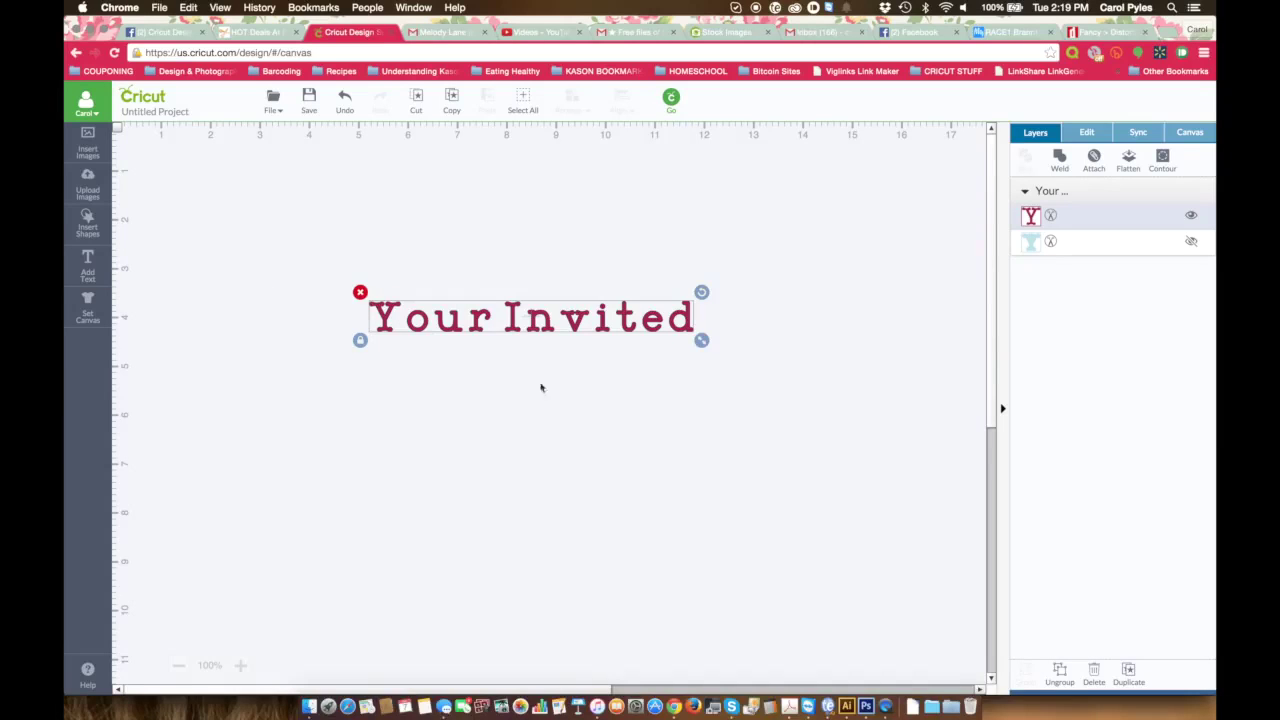
pyautogui.click(87, 222)
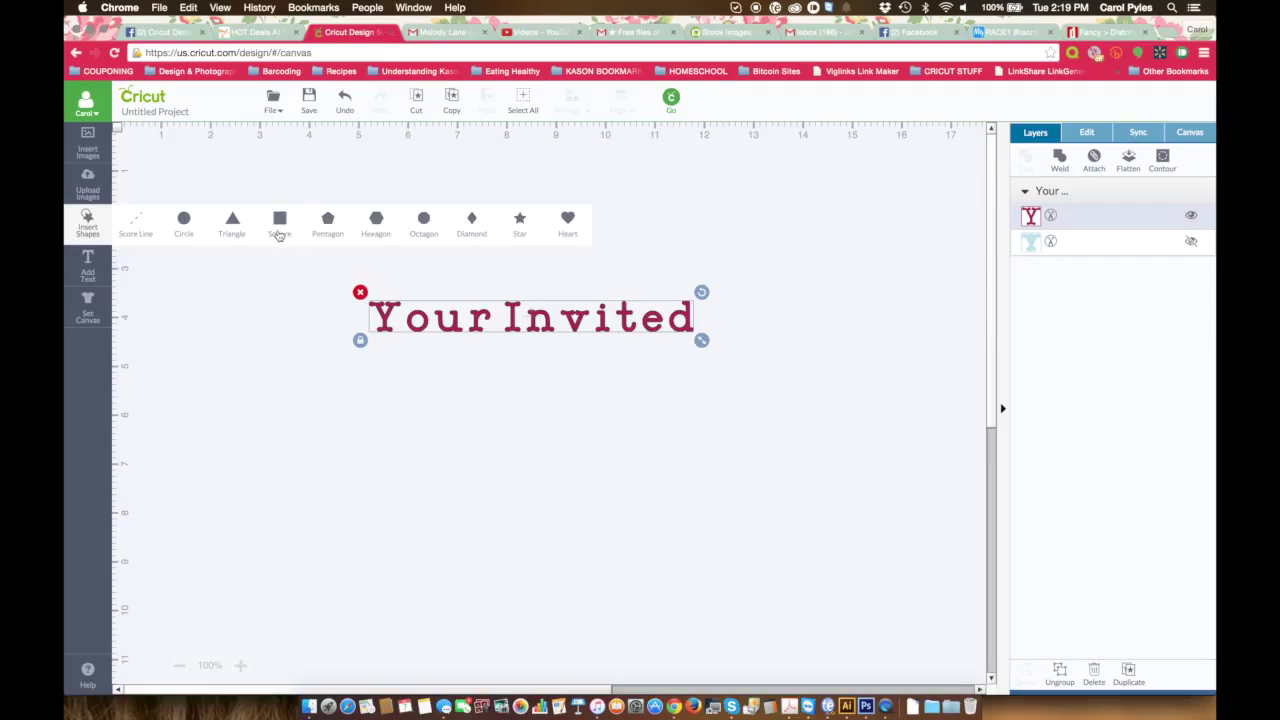
# - Insert a square, unlock its proportions, and stretch it to about 5.9 × 5.63 in over the text
pyautogui.click(279, 226)
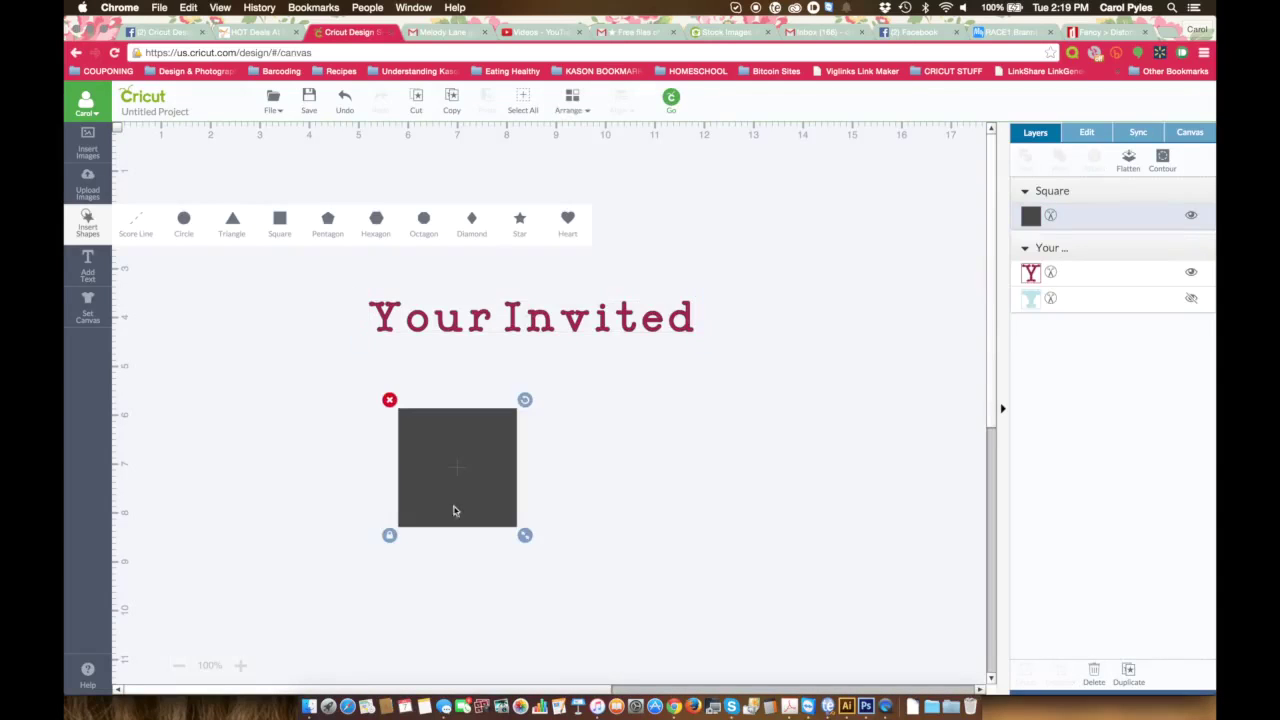
pyautogui.click(390, 536)
pyautogui.click(428, 513)
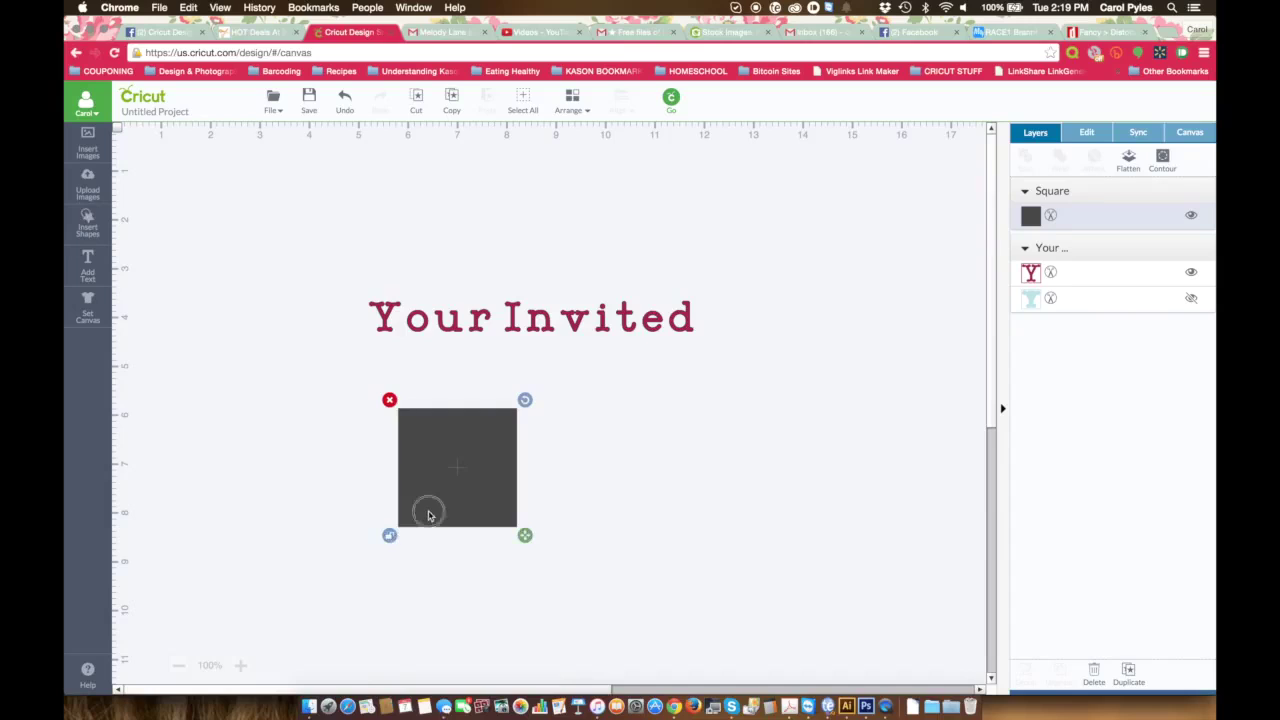
pyautogui.moveTo(428, 515); pyautogui.dragTo(402, 396)
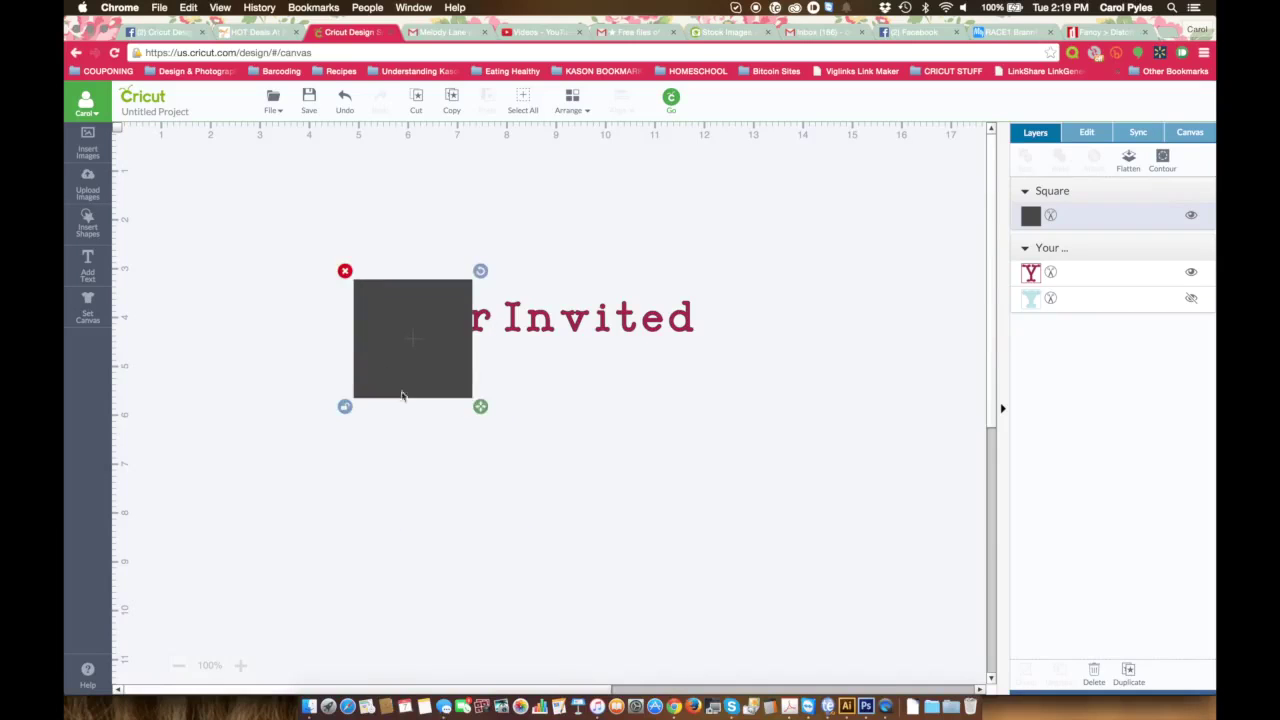
pyautogui.moveTo(480, 406); pyautogui.dragTo(739, 672)
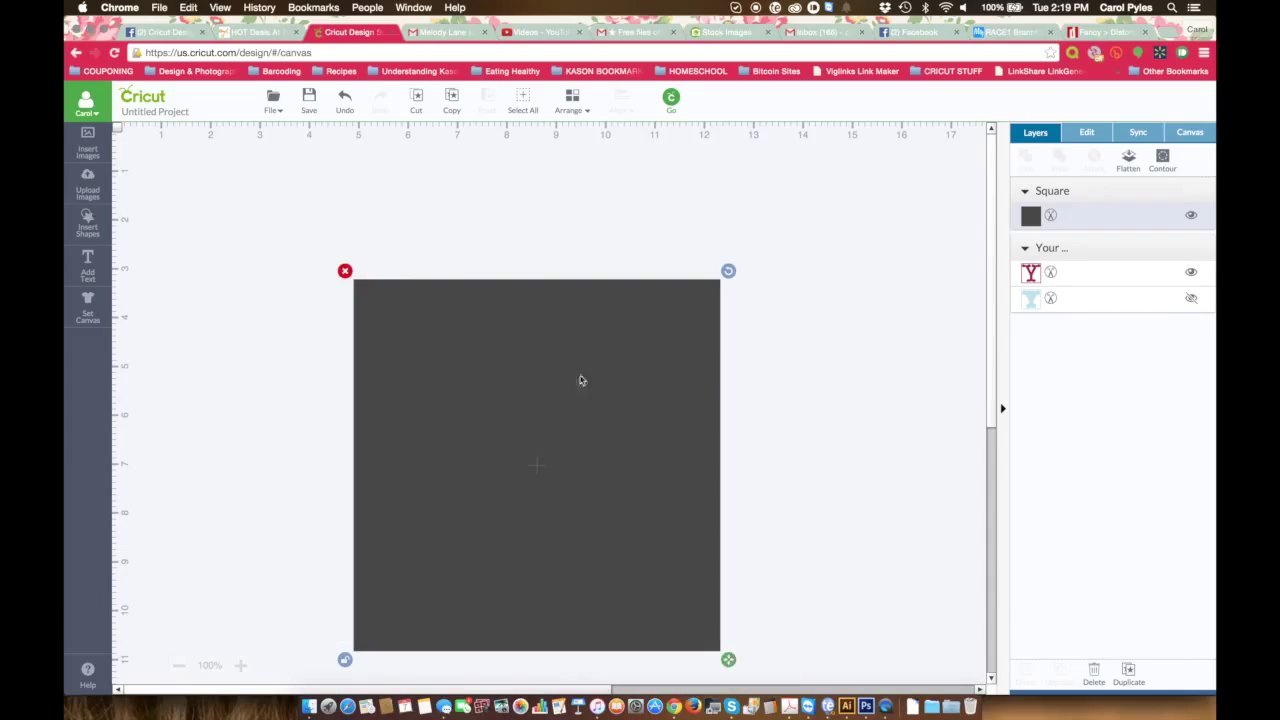
# - Send the square behind the text and nudge it up slightly
pyautogui.click(572, 100)
pyautogui.click(574, 141)
pyautogui.moveTo(531, 368); pyautogui.dragTo(531, 366)
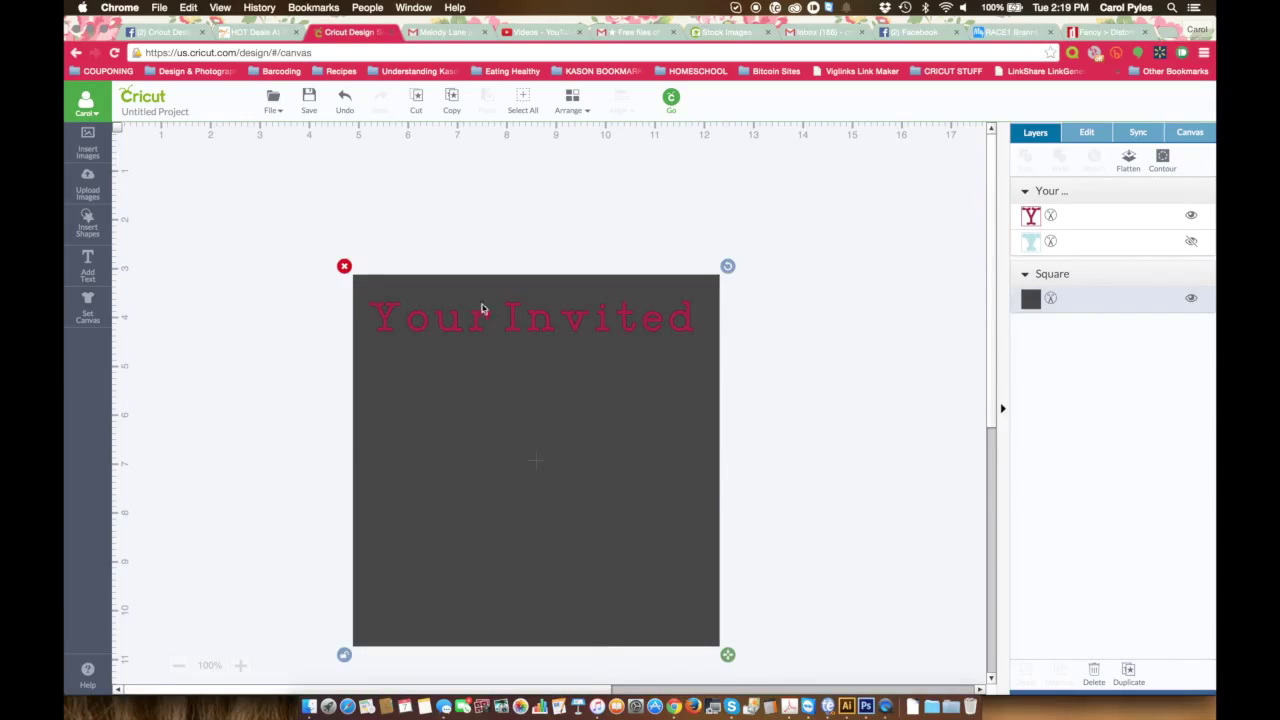
# - Flatten the 'Your Invited' text, then select it with the square and attach them together
pyautogui.click(546, 323)
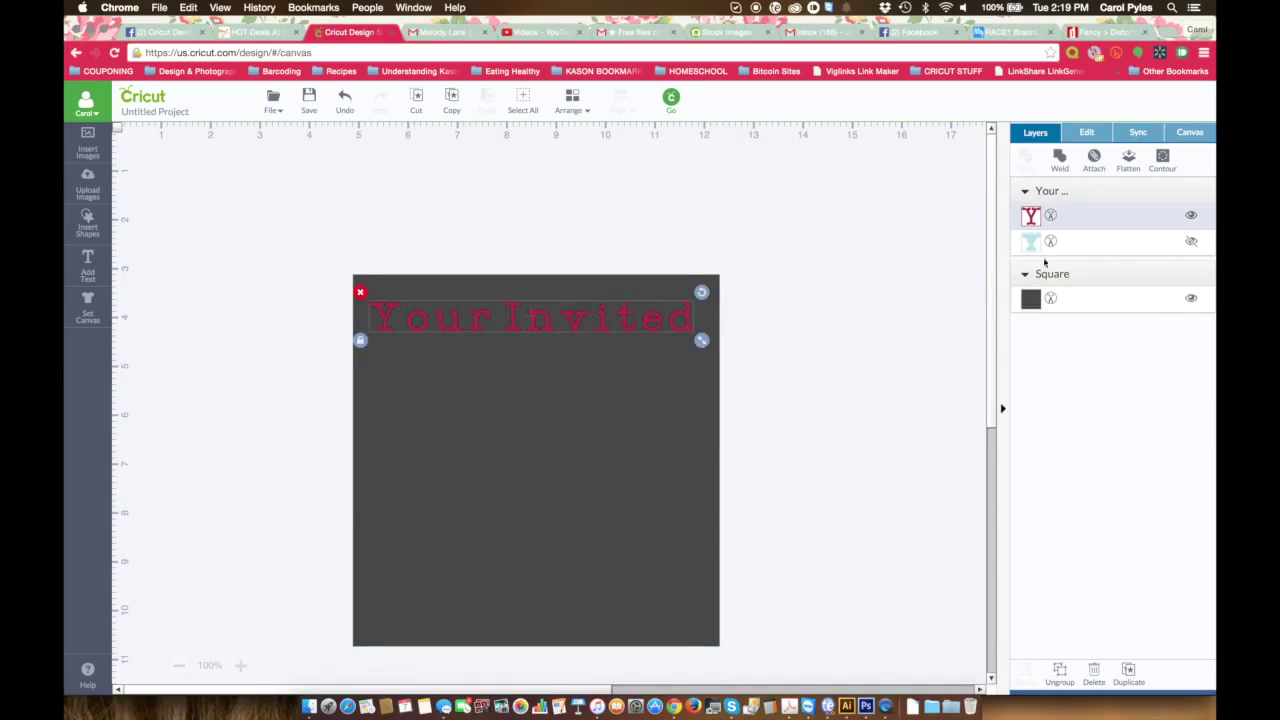
pyautogui.click(1129, 159)
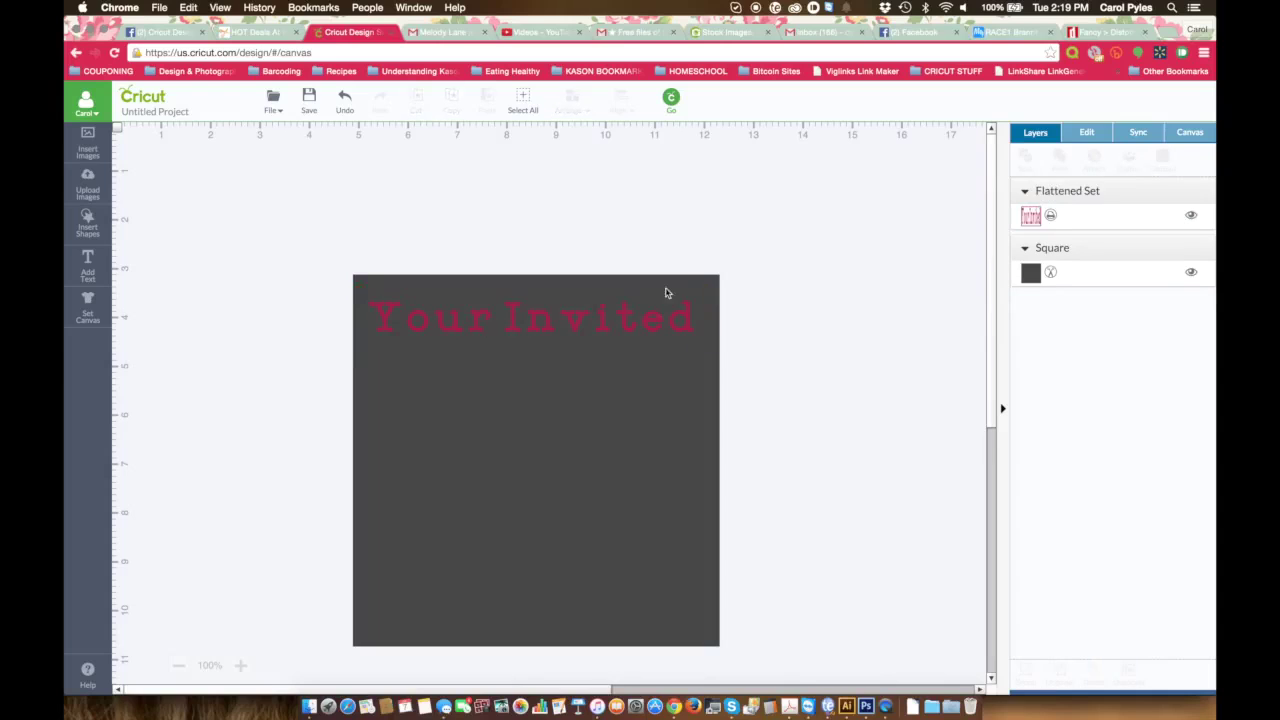
pyautogui.moveTo(303, 249); pyautogui.dragTo(740, 658)
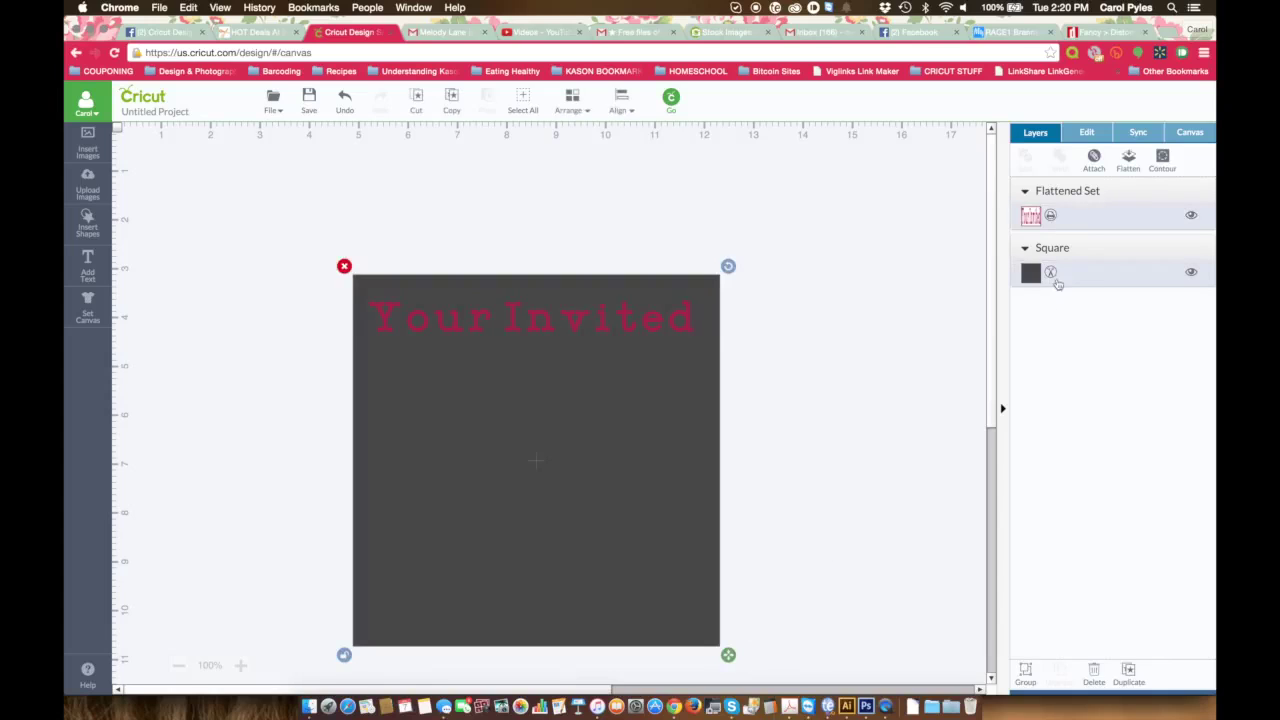
pyautogui.click(1096, 160)
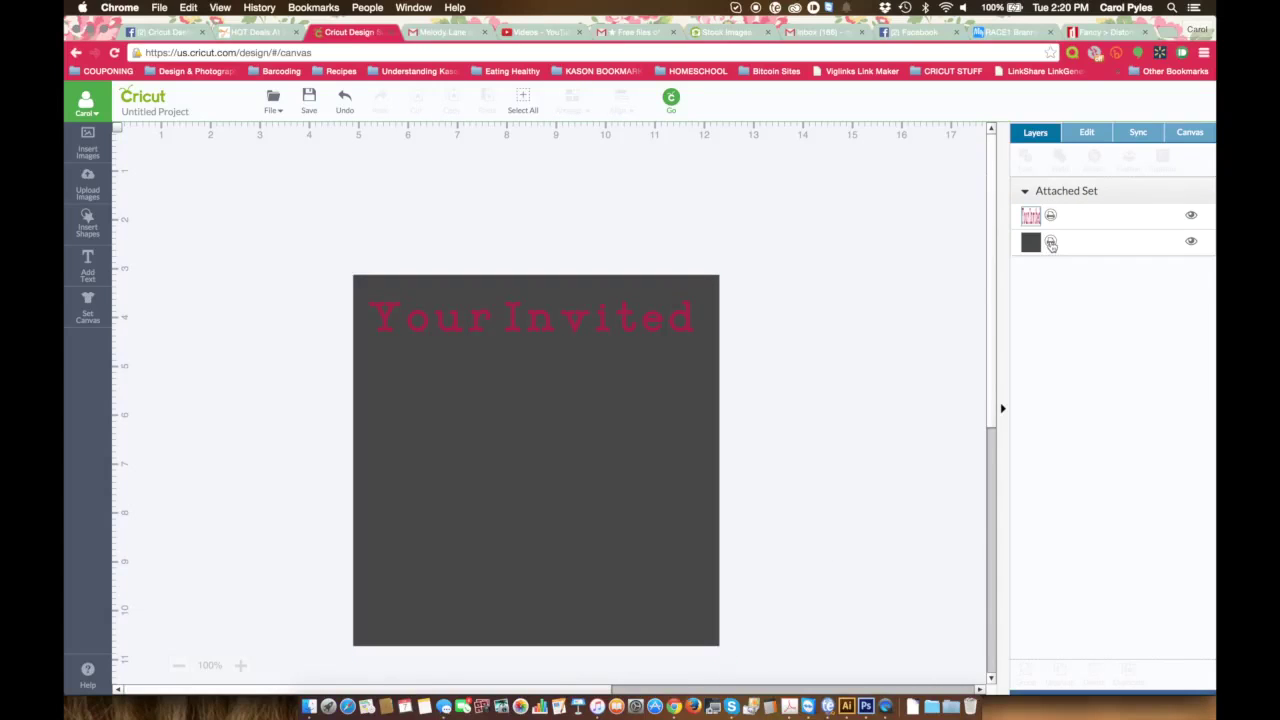
pyautogui.click(1051, 244)
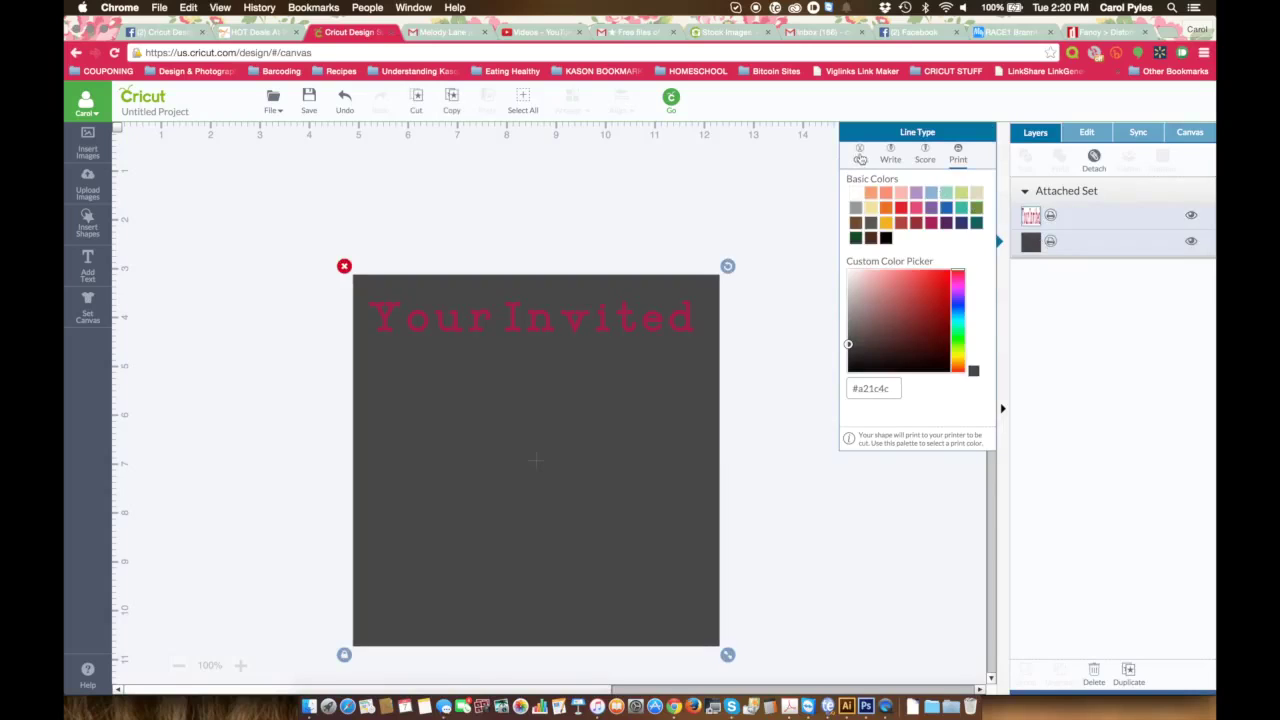
# - Change the square's line type from Print to Cut and colour it White
pyautogui.click(859, 156)
pyautogui.click(856, 193)
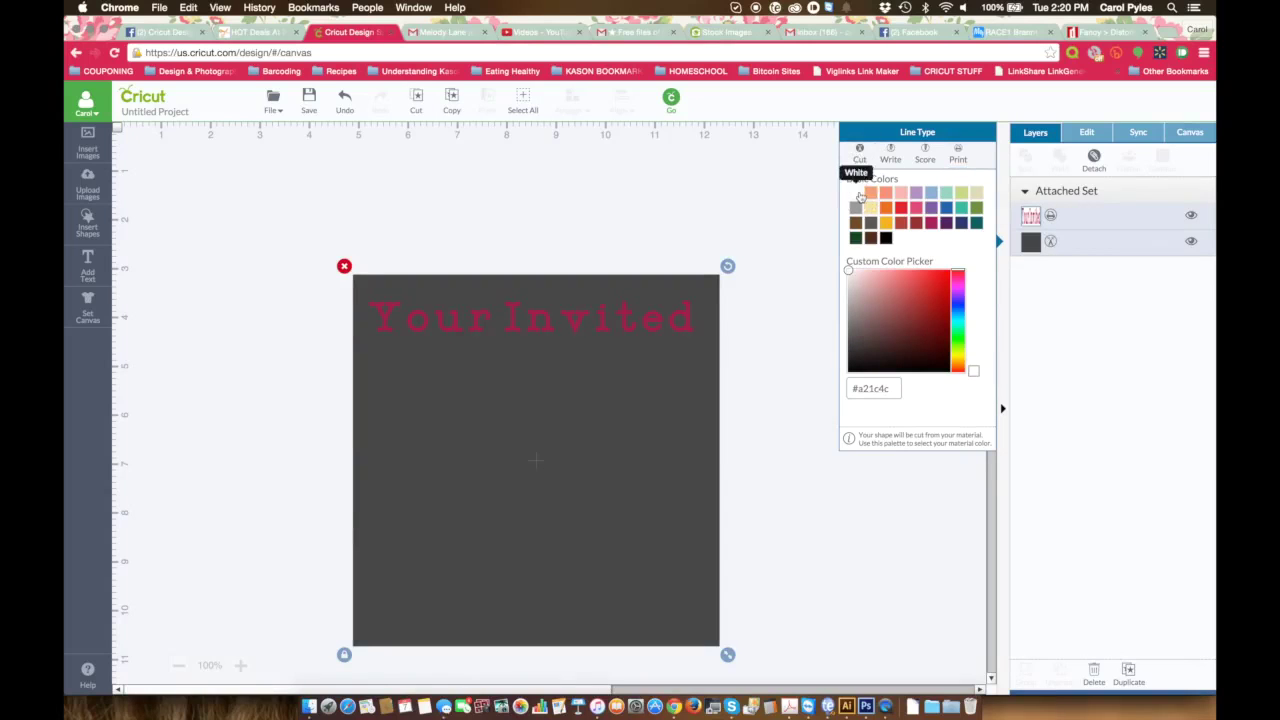
pyautogui.click(638, 210)
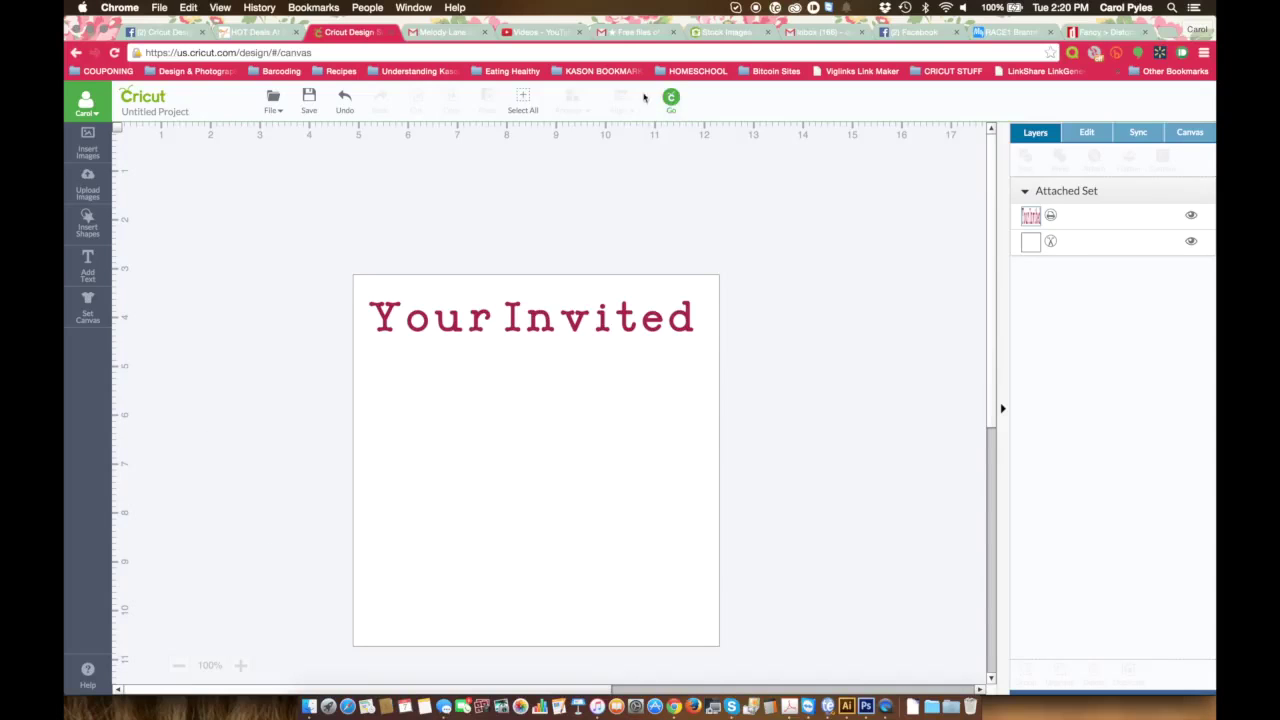
# - Shrink the attached invitation set, move it toward the top-left, and shrink it again to fit
pyautogui.click(671, 100)
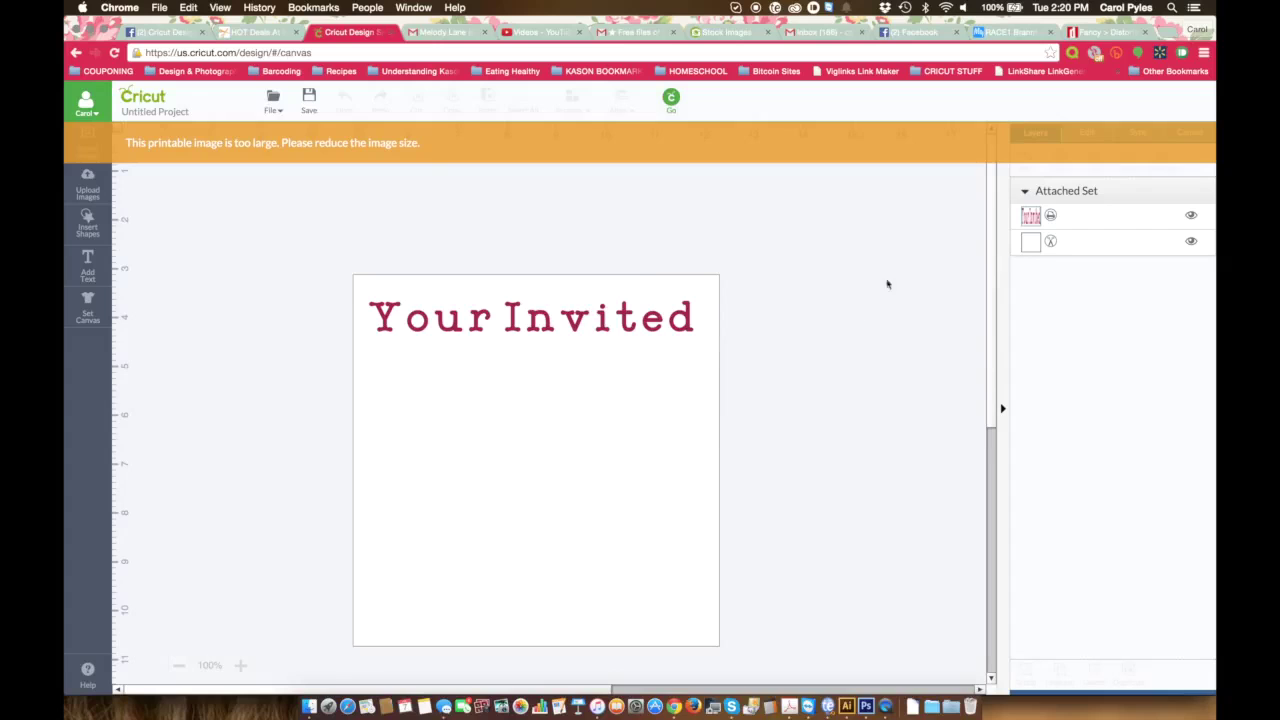
pyautogui.click(680, 443)
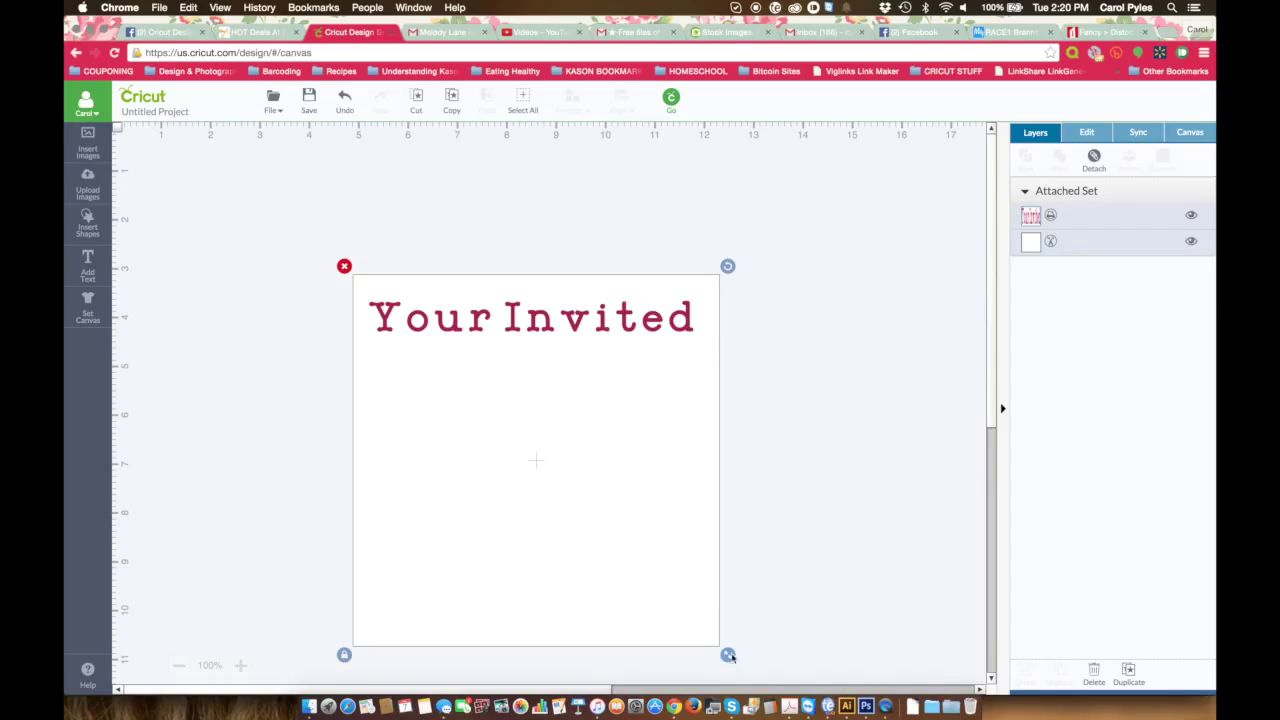
pyautogui.moveTo(716, 641); pyautogui.dragTo(671, 597)
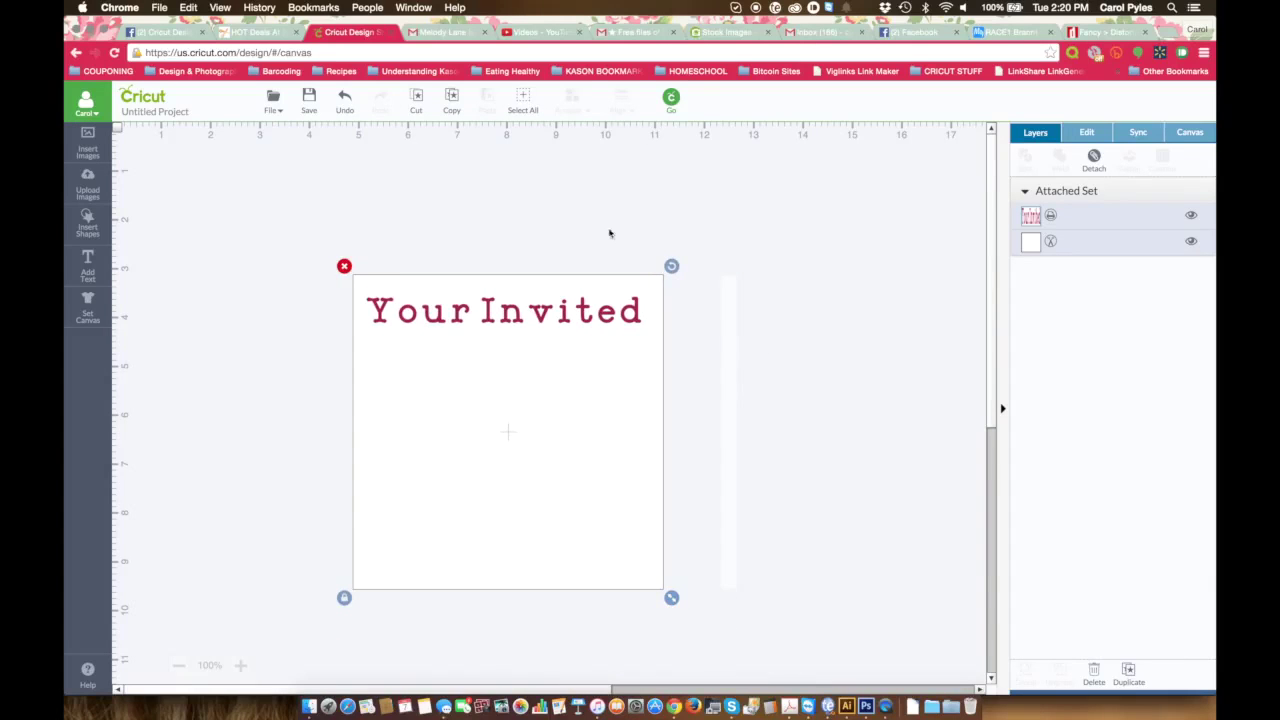
pyautogui.click(671, 100)
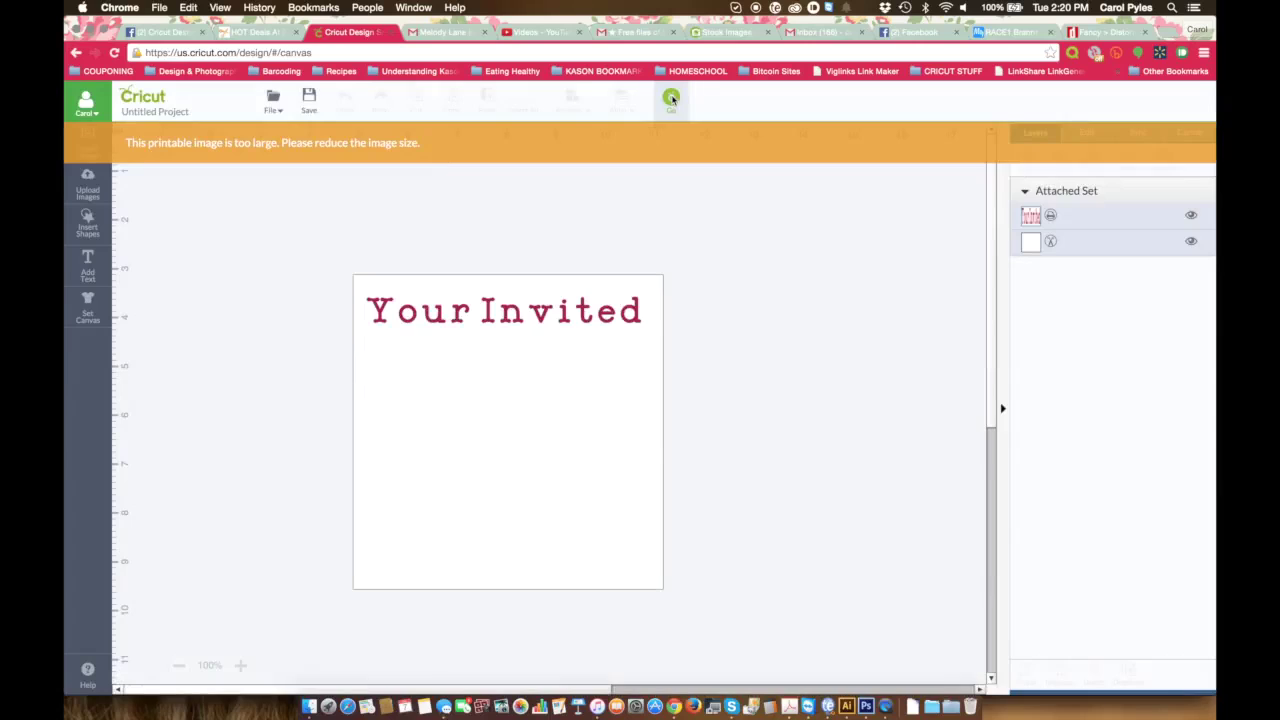
pyautogui.click(645, 421)
pyautogui.moveTo(646, 423); pyautogui.dragTo(468, 320)
pyautogui.moveTo(483, 487); pyautogui.dragTo(445, 450)
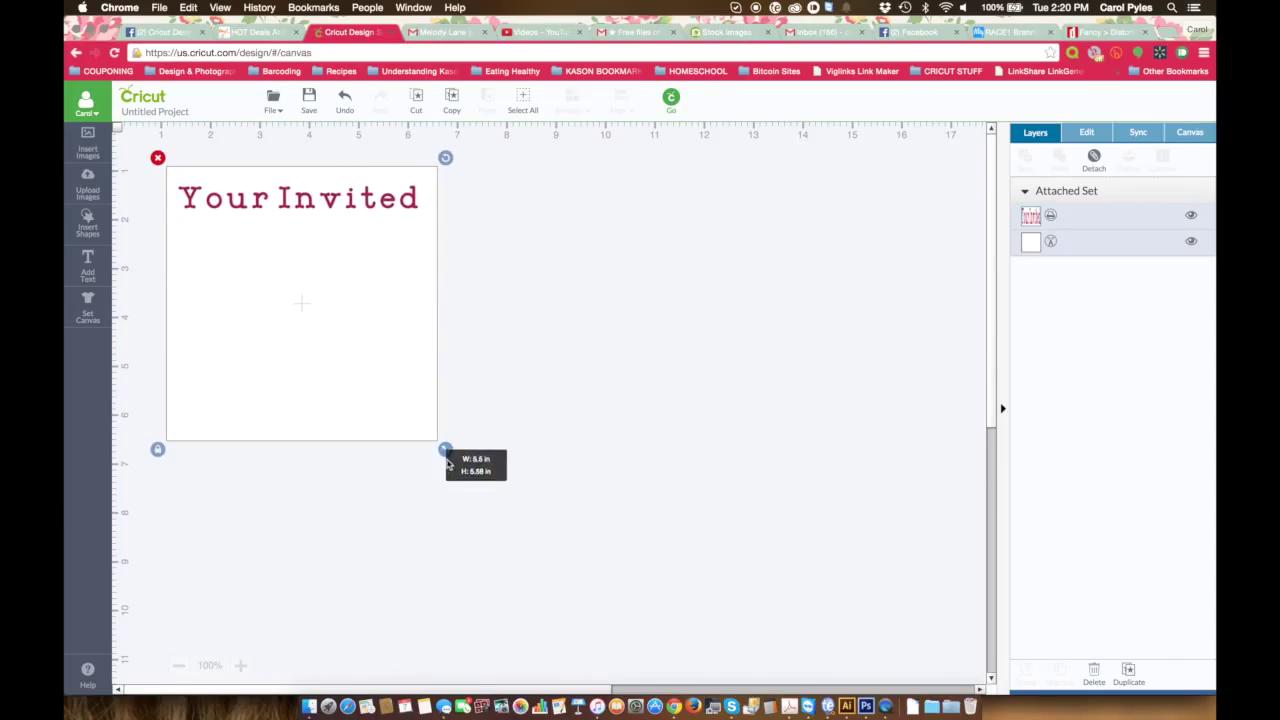
# - Open the mat preview with Go and collapse the extra mat settings
pyautogui.click(682, 98)
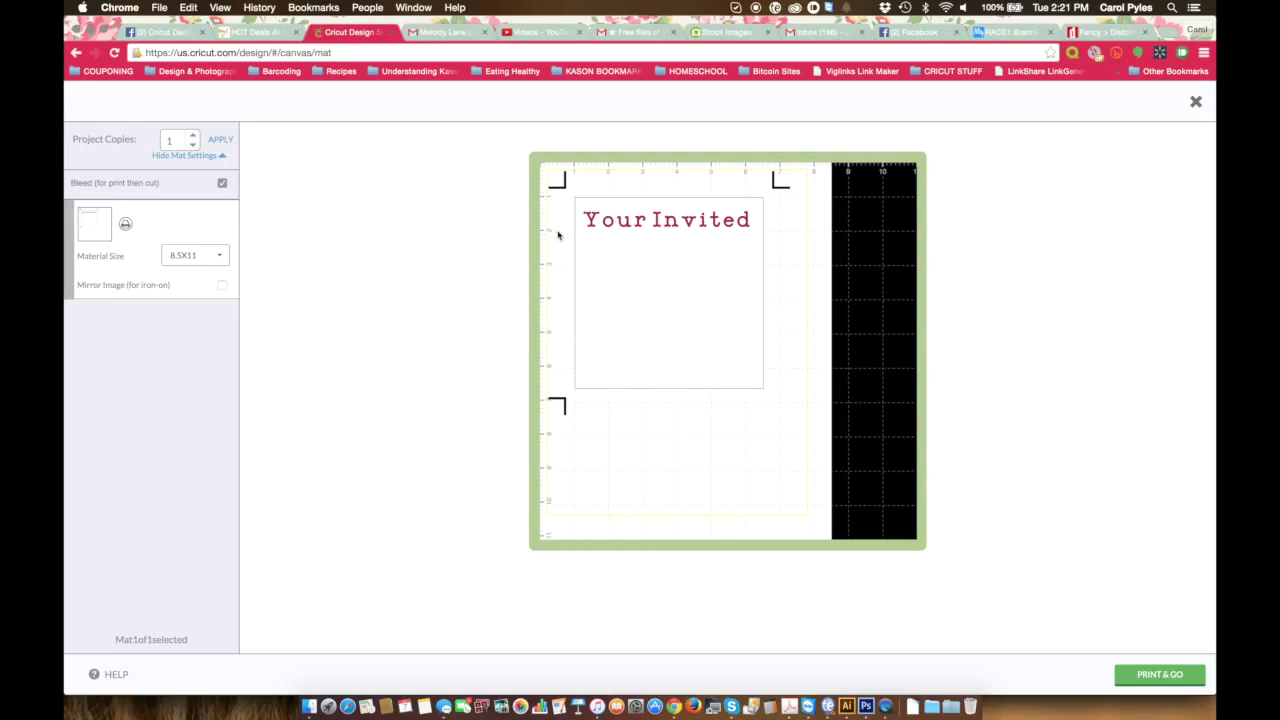
pyautogui.click(221, 156)
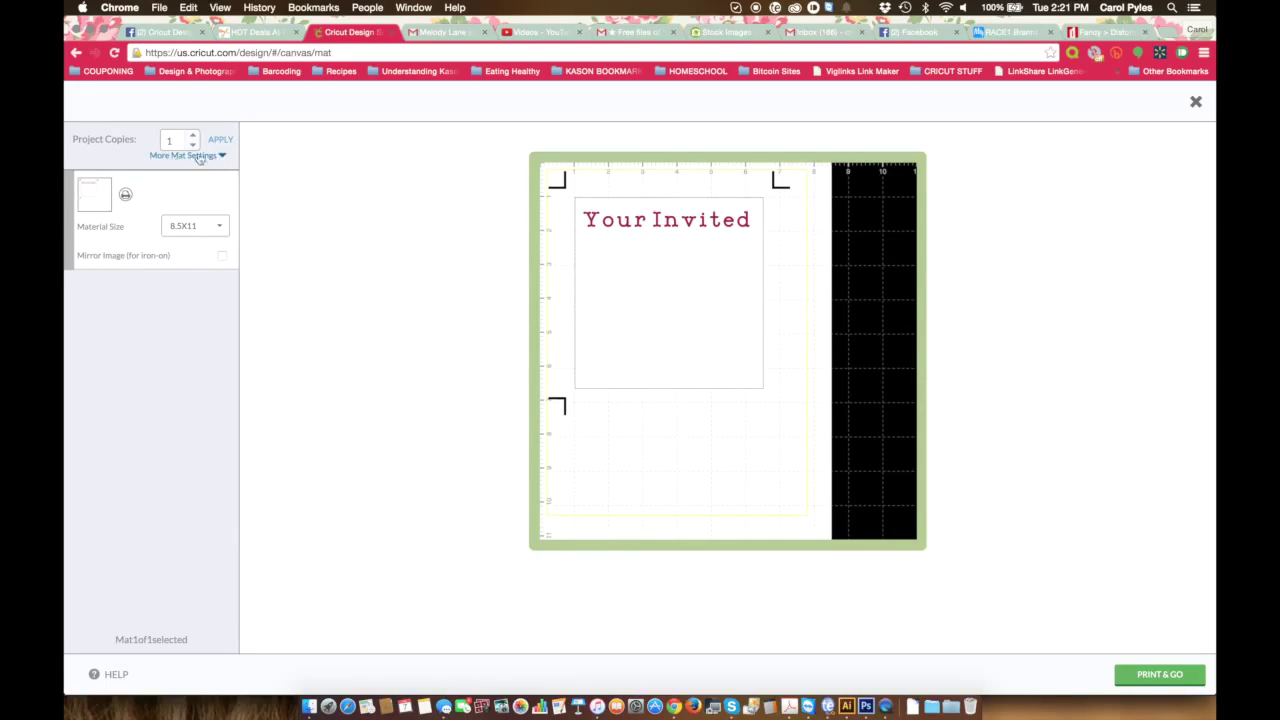
# - Turn on Bleed for print then cut, keeping the material size at 8.5X11
pyautogui.click(224, 156)
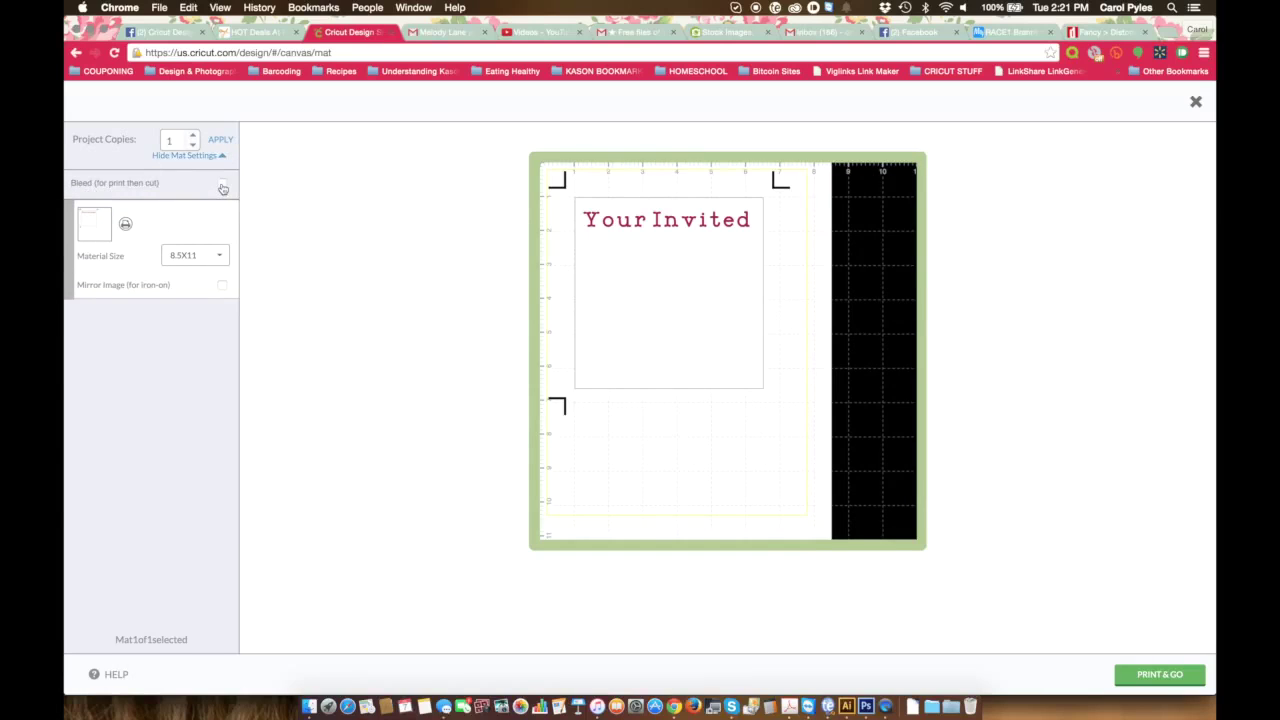
pyautogui.click(222, 186)
pyautogui.click(219, 255)
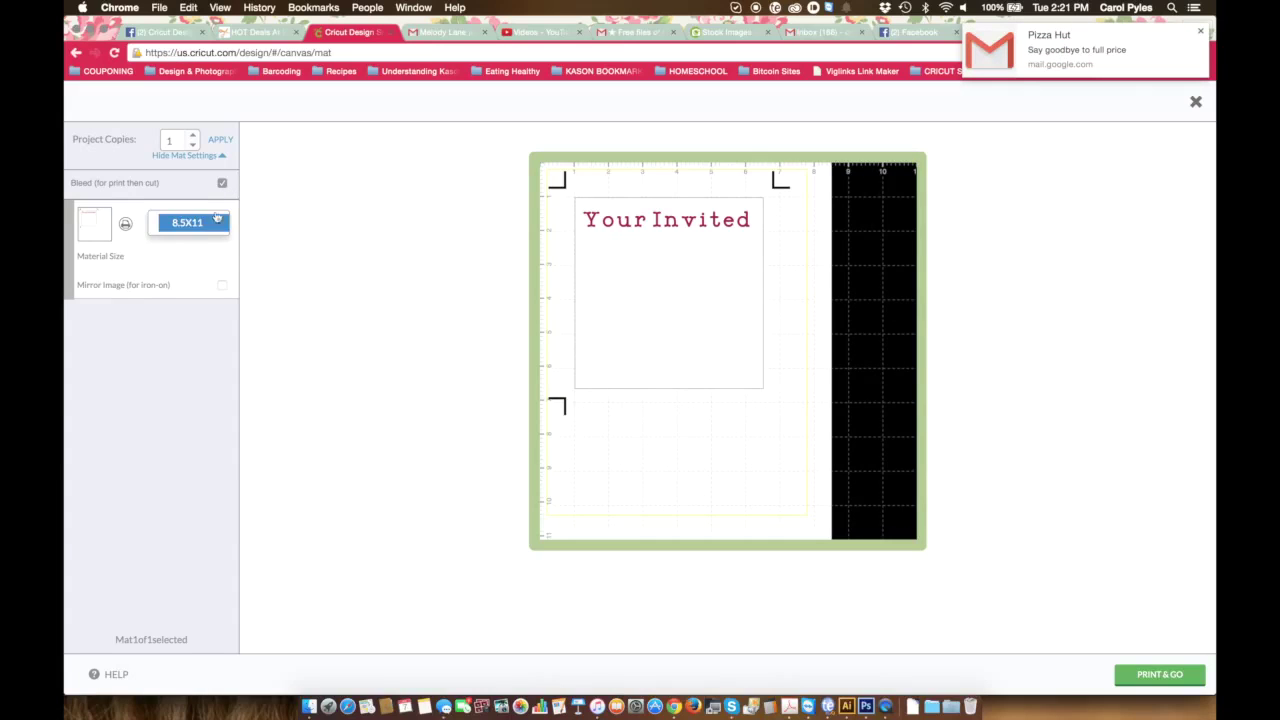
pyautogui.click(217, 220)
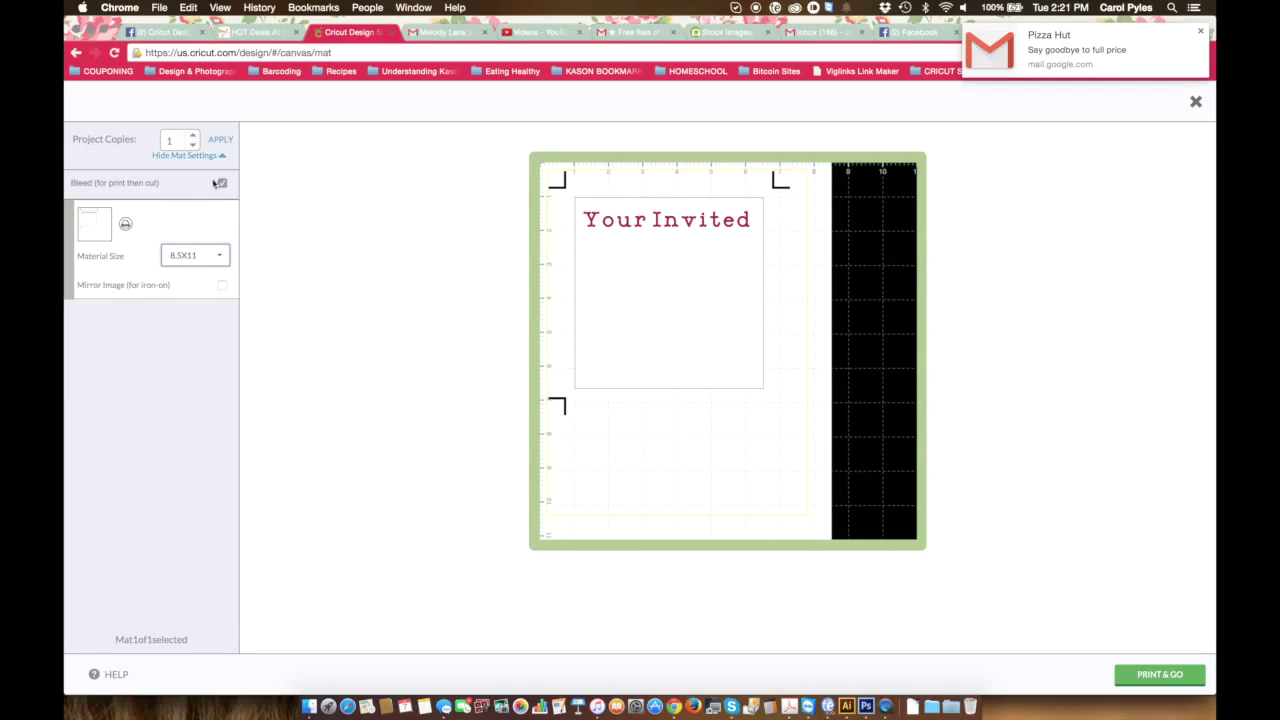